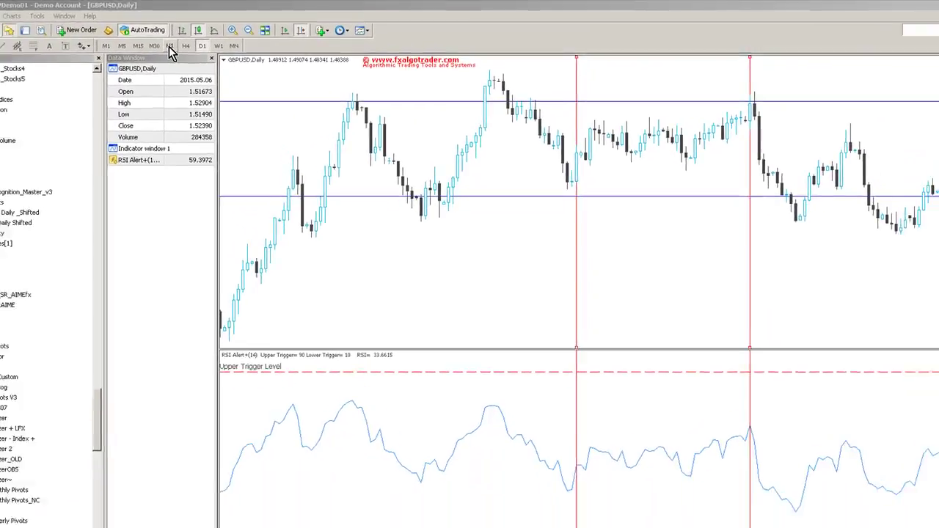
Switch the GBPUSD chart to the H1 timeframe and examine its price swings against the RSI with the crosshair.
{"action": "left_click", "coordinate": [169, 46]}
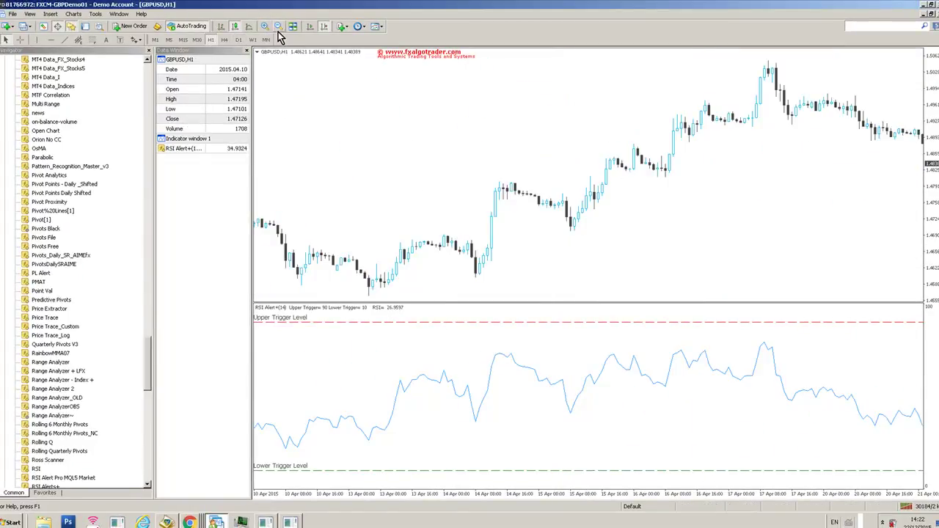
{"action": "left_click", "coordinate": [277, 28]}
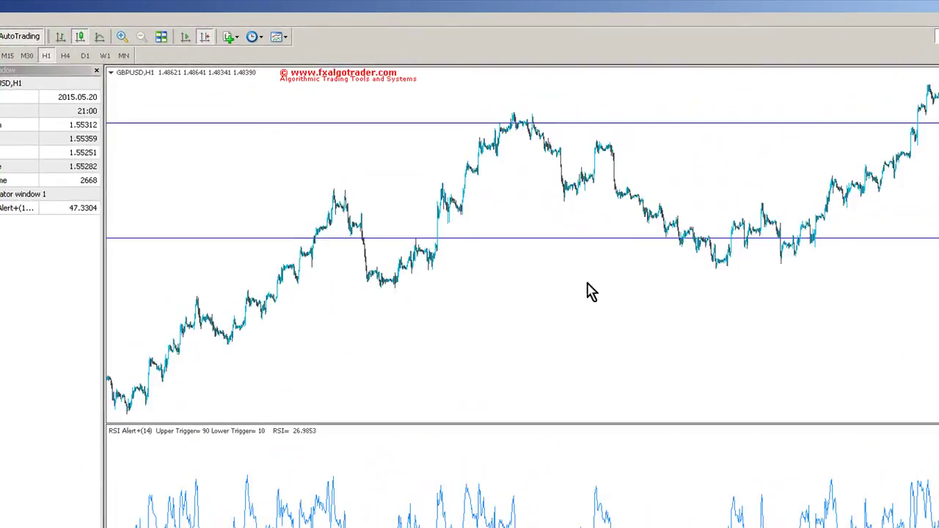
{"action": "left_click_drag", "start_coordinate": [801, 290], "coordinate": [396, 271]}
{"action": "left_click_drag", "start_coordinate": [797, 318], "coordinate": [295, 300]}
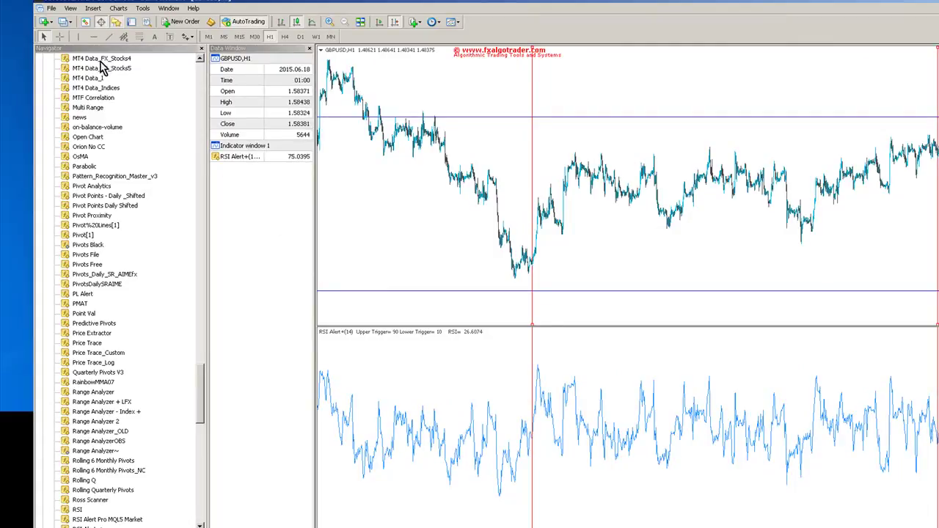
{"action": "left_click", "coordinate": [60, 36]}
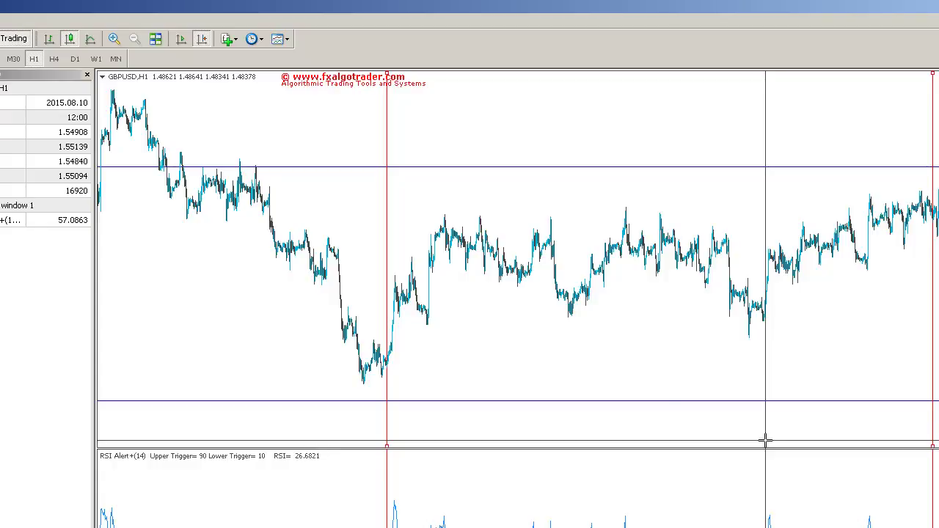
{"action": "left_click", "coordinate": [115, 42]}
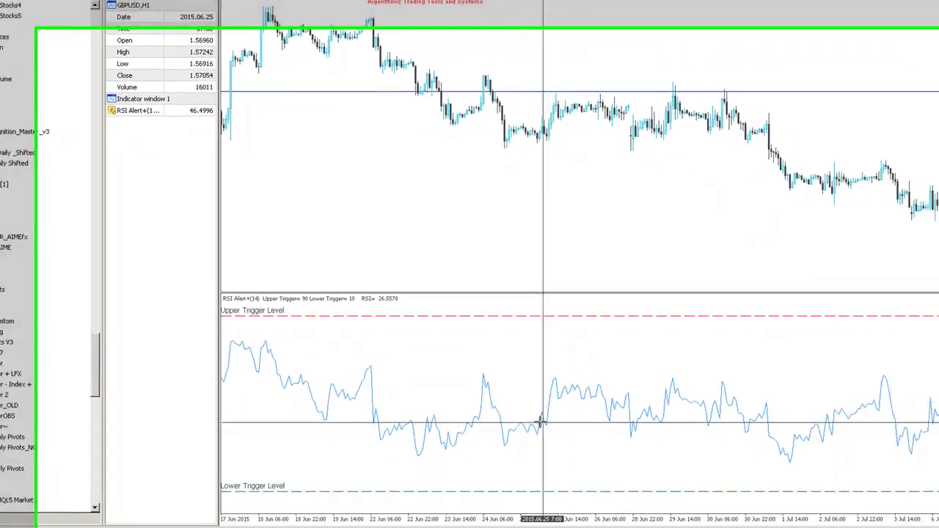
Set the Upper RSI Trigger Level of the RSI Alert Pro MQL5 Market indicator to 70.
{"action": "right_click", "coordinate": [495, 388]}
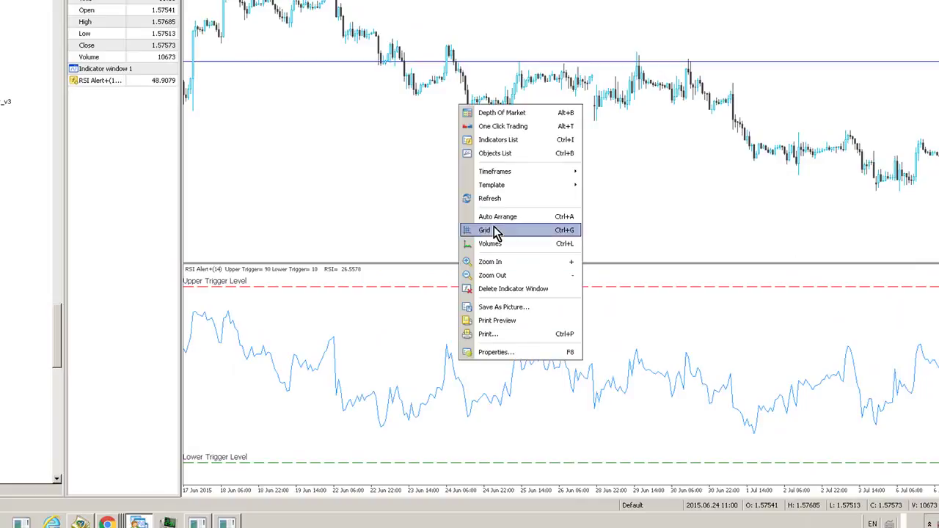
{"action": "left_click", "coordinate": [487, 141]}
{"action": "double_click", "coordinate": [392, 59]}
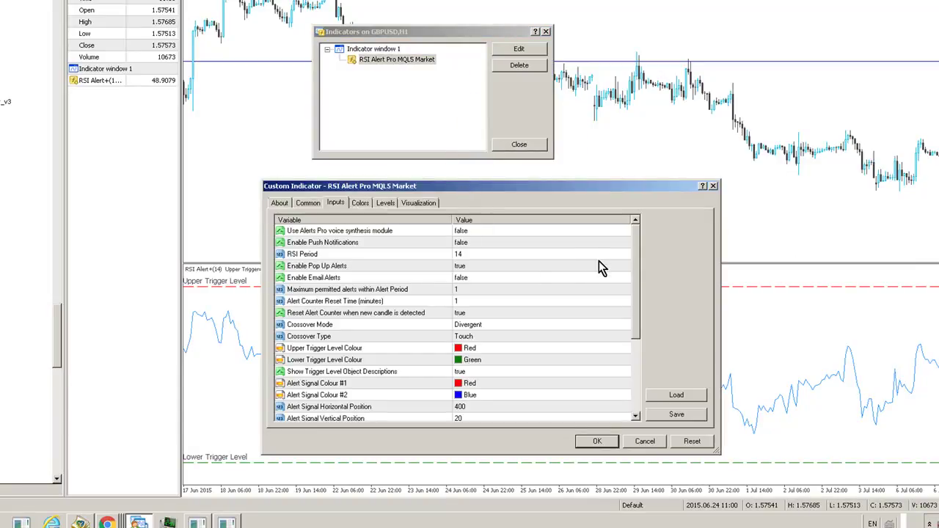
{"action": "left_click_drag", "start_coordinate": [636, 249], "coordinate": [633, 351]}
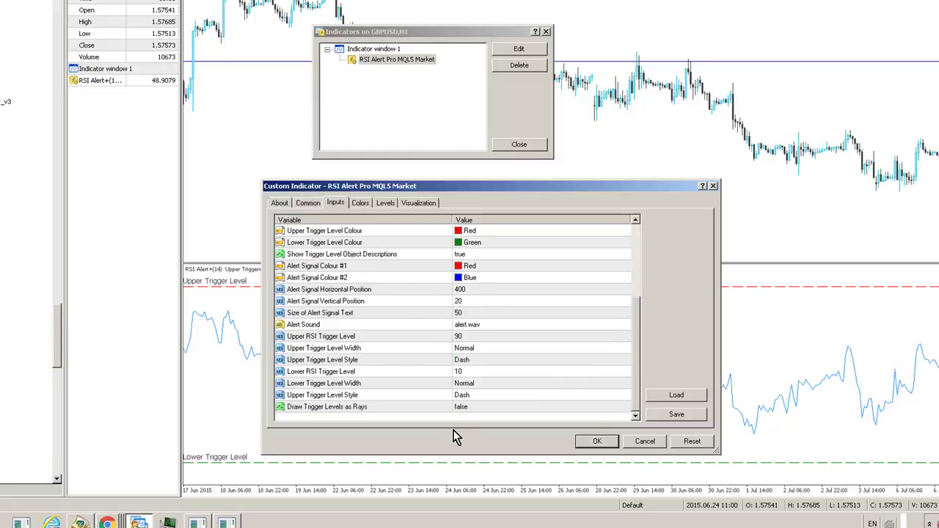
{"action": "double_click", "coordinate": [465, 335]}
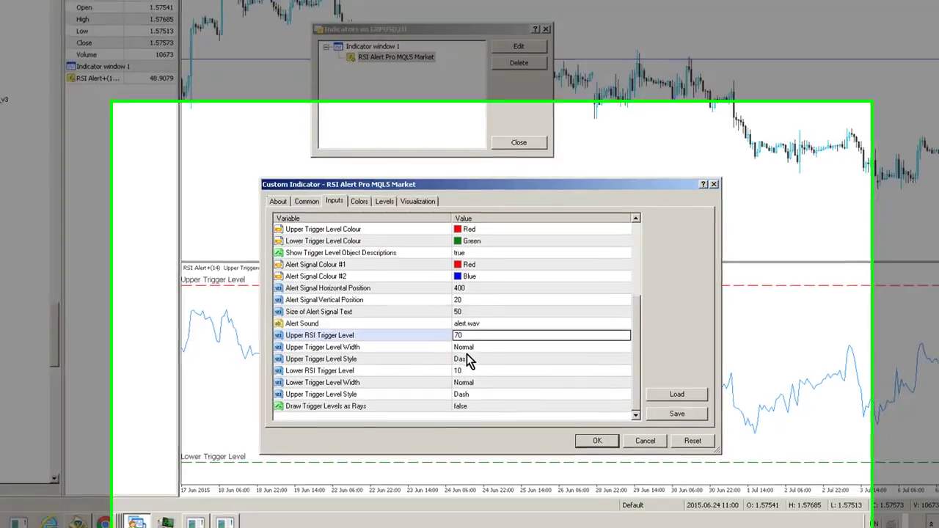
{"action": "key", "text": "Return"}
Set the indicator's Lower RSI Trigger Level to 30.
{"action": "left_click", "coordinate": [470, 370]}
{"action": "left_click", "coordinate": [469, 370]}
{"action": "type", "text": "30"}
{"action": "key", "text": "Return"}
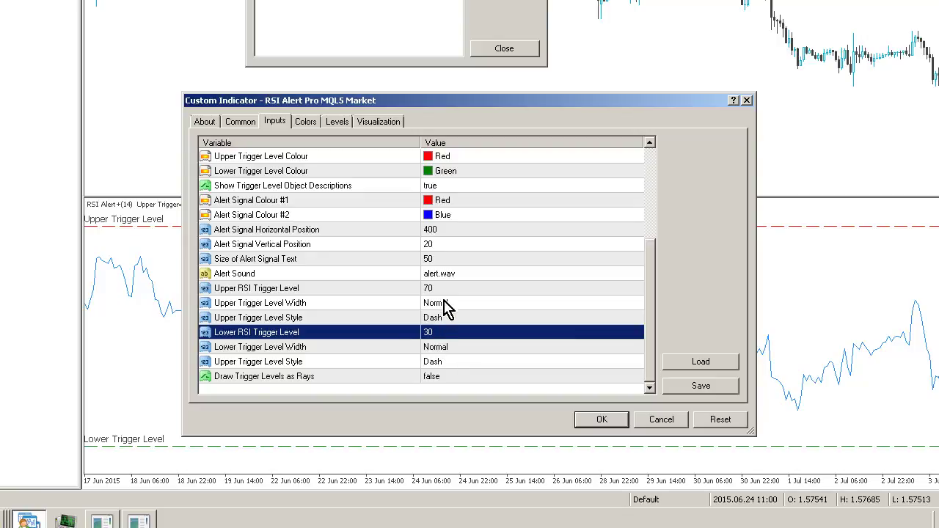
View the line style options available for the indicator's upper trigger level.
{"action": "left_click", "coordinate": [446, 317]}
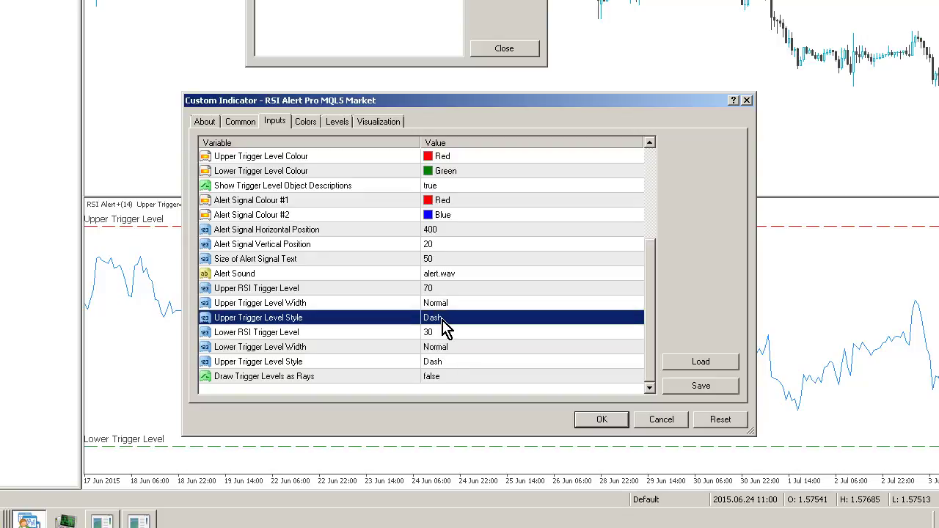
{"action": "left_click", "coordinate": [445, 317]}
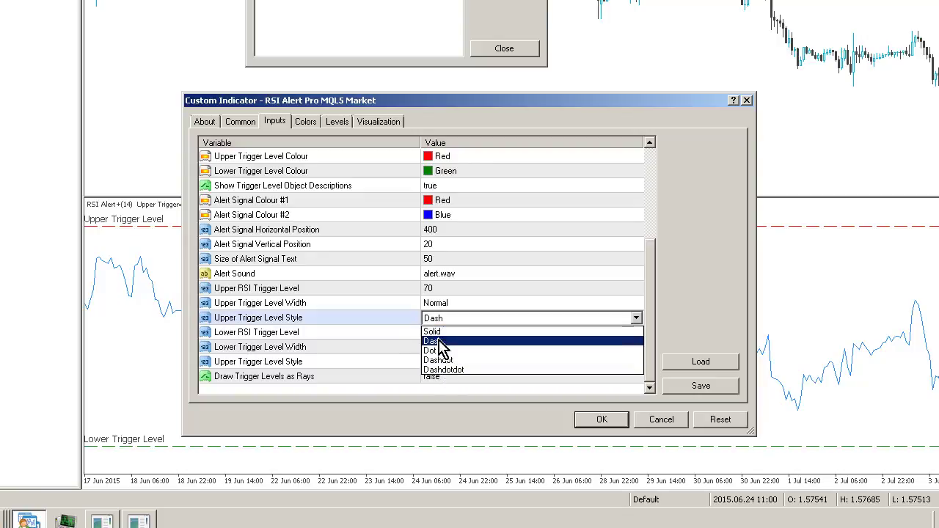
{"action": "left_click", "coordinate": [437, 321]}
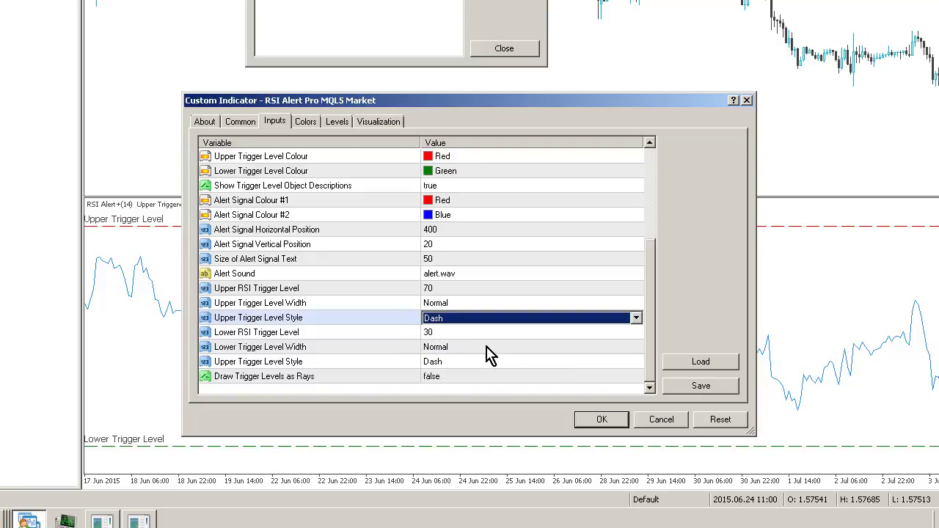
Set Enable Email Alerts to true for the RSI indicator and apply the new settings to the chart.
{"action": "left_click_drag", "start_coordinate": [649, 326], "coordinate": [647, 214]}
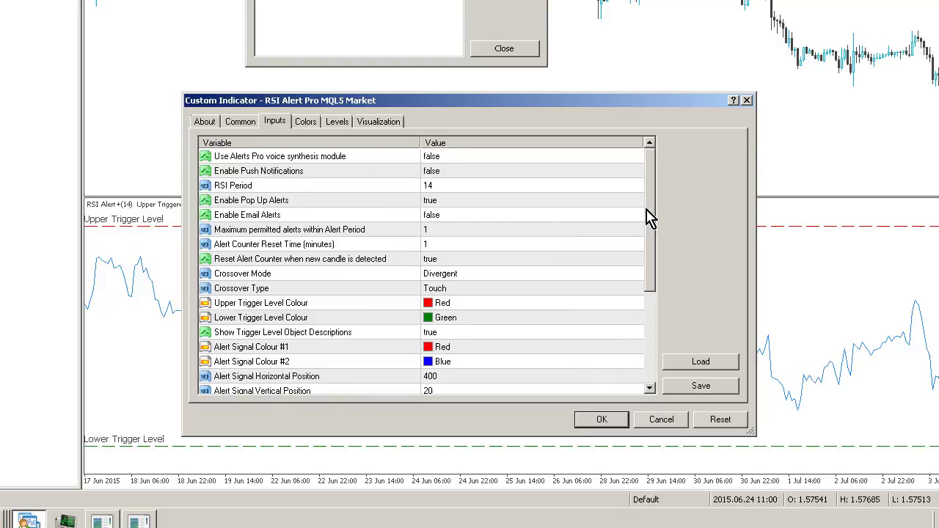
{"action": "left_click", "coordinate": [433, 220]}
{"action": "left_click", "coordinate": [433, 220]}
{"action": "left_click", "coordinate": [434, 240]}
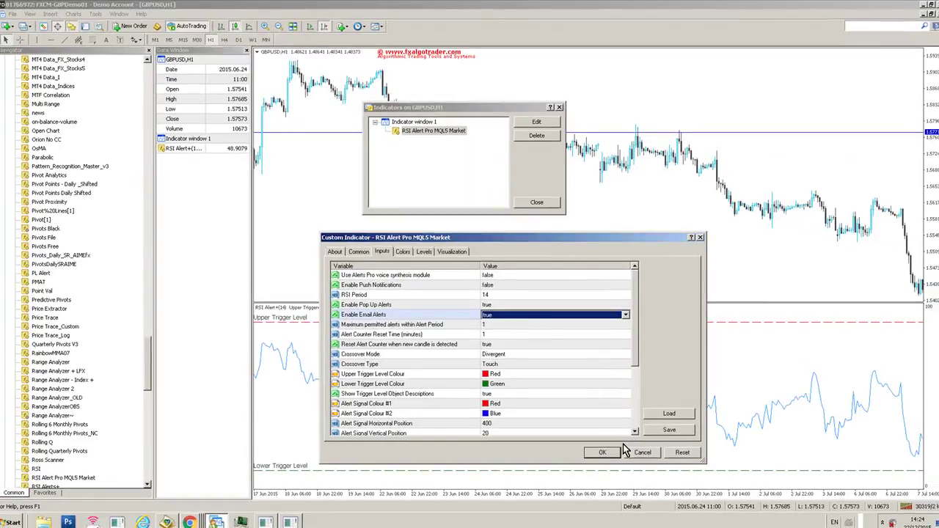
{"action": "left_click", "coordinate": [613, 452]}
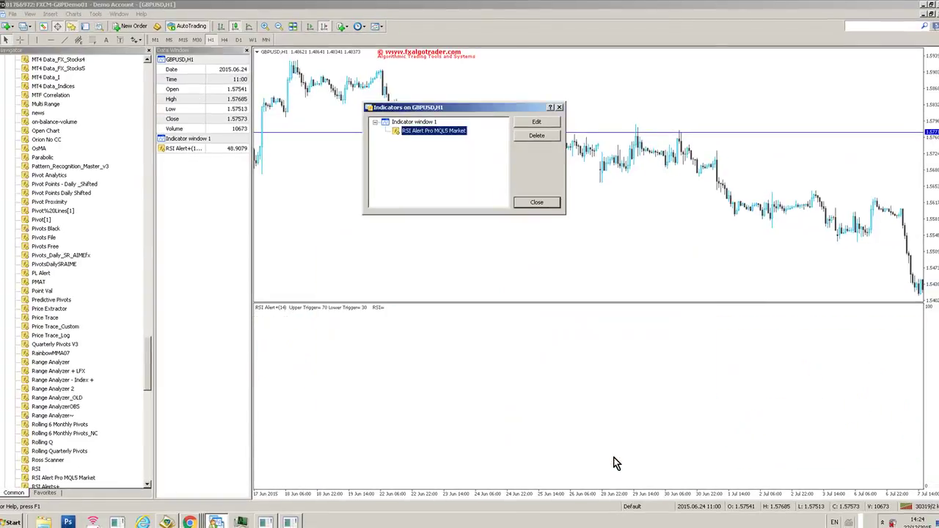
{"action": "left_click", "coordinate": [543, 203]}
Review the SMTP email configuration in the platform options without changing it.
{"action": "left_click", "coordinate": [95, 14]}
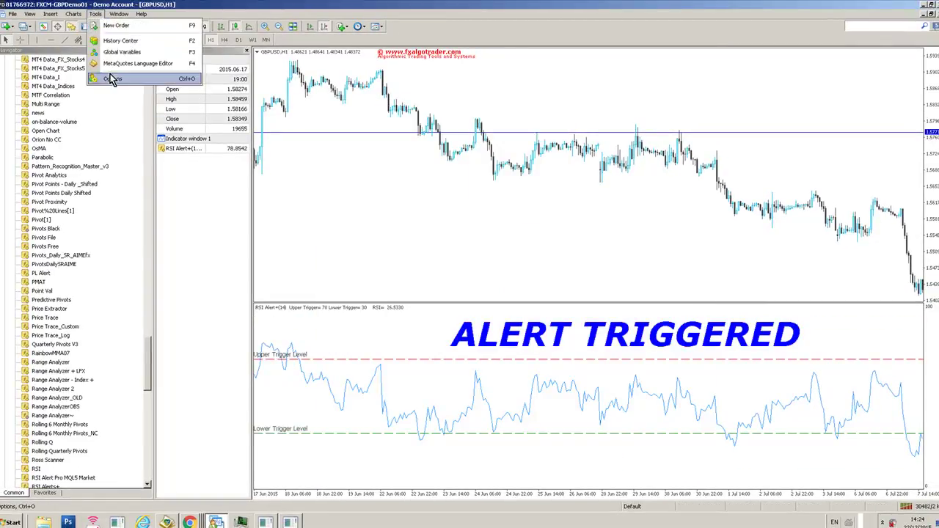
{"action": "left_click", "coordinate": [113, 79]}
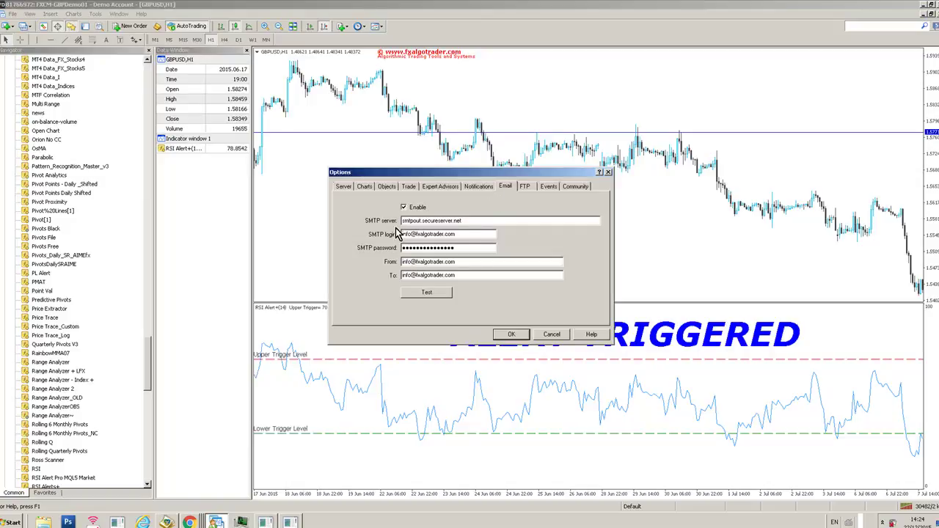
{"action": "left_click", "coordinate": [540, 335]}
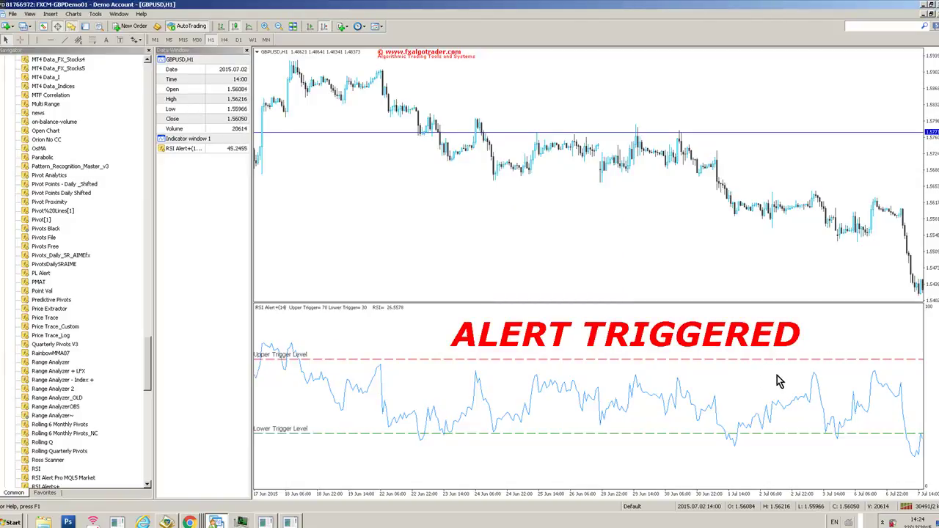
Reopen the RSI Alert Pro MQL5 Market indicator's inputs and set Alert Signal Colour #1 to SteelBlue.
{"action": "left_click", "coordinate": [322, 25]}
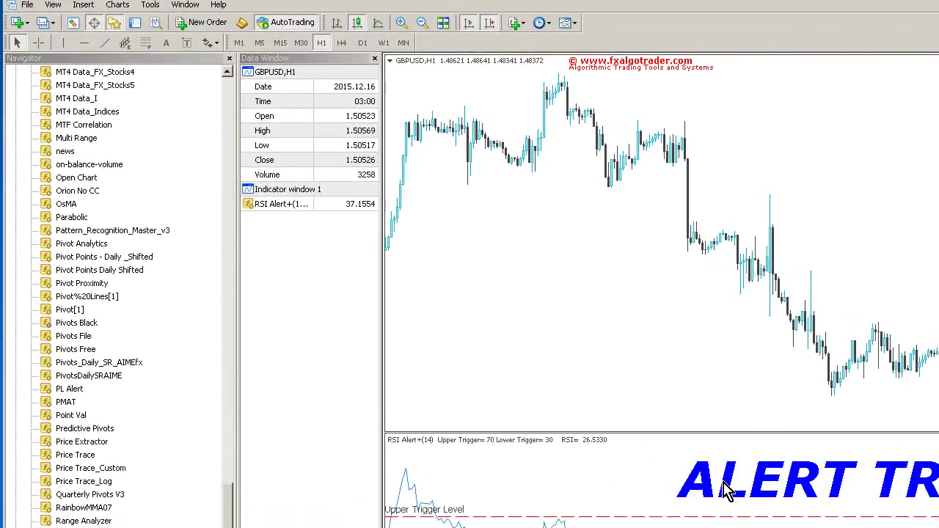
{"action": "right_click", "coordinate": [534, 414]}
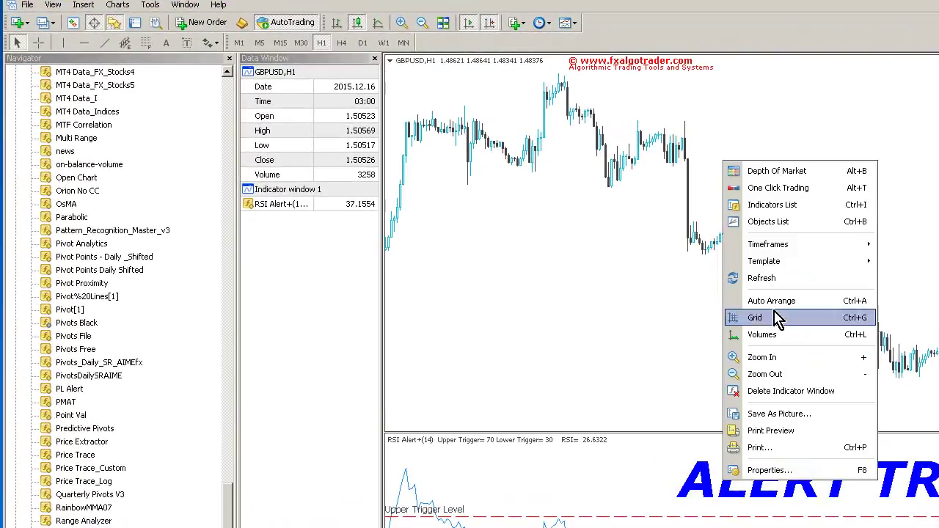
{"action": "left_click", "coordinate": [767, 205]}
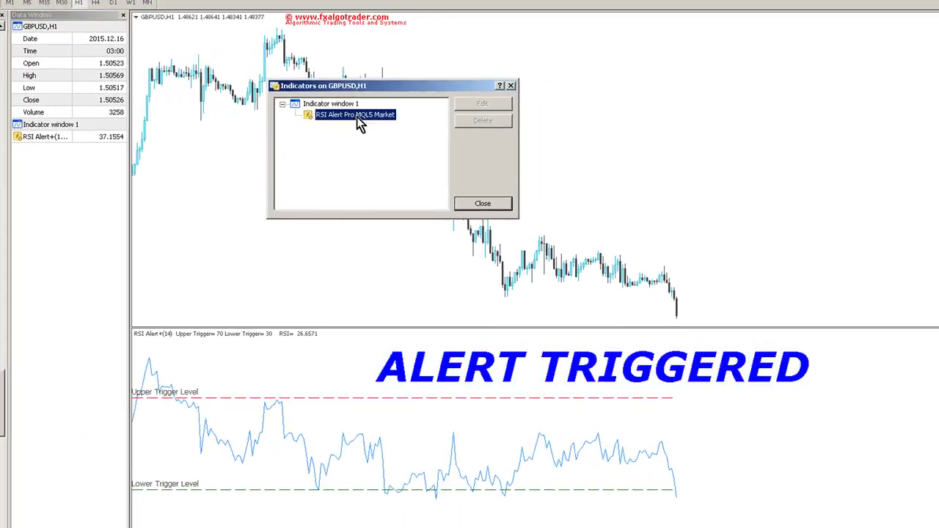
{"action": "double_click", "coordinate": [358, 117]}
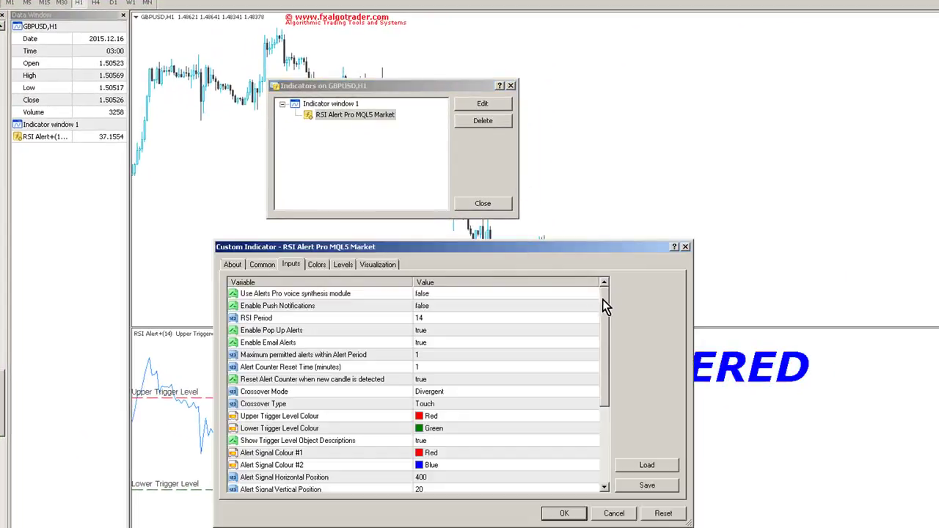
{"action": "left_click_drag", "start_coordinate": [602, 301], "coordinate": [618, 451]}
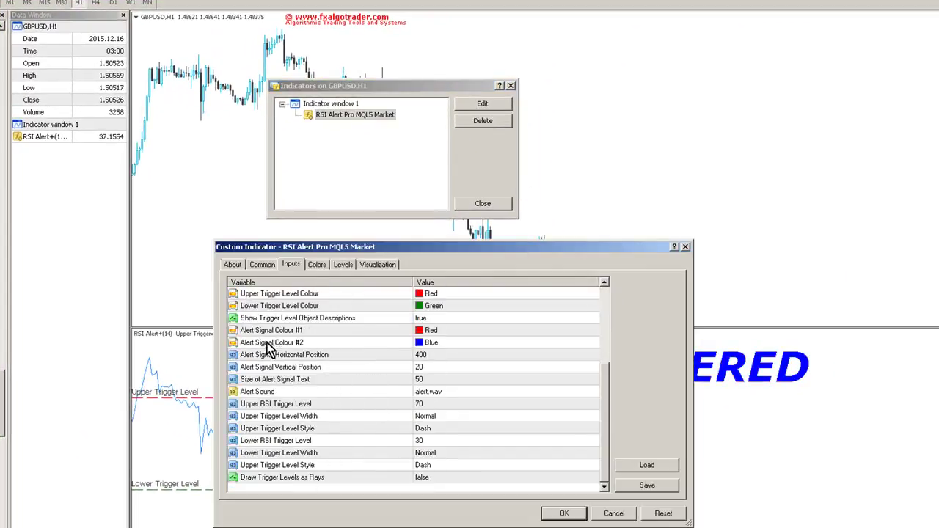
{"action": "left_click", "coordinate": [424, 331]}
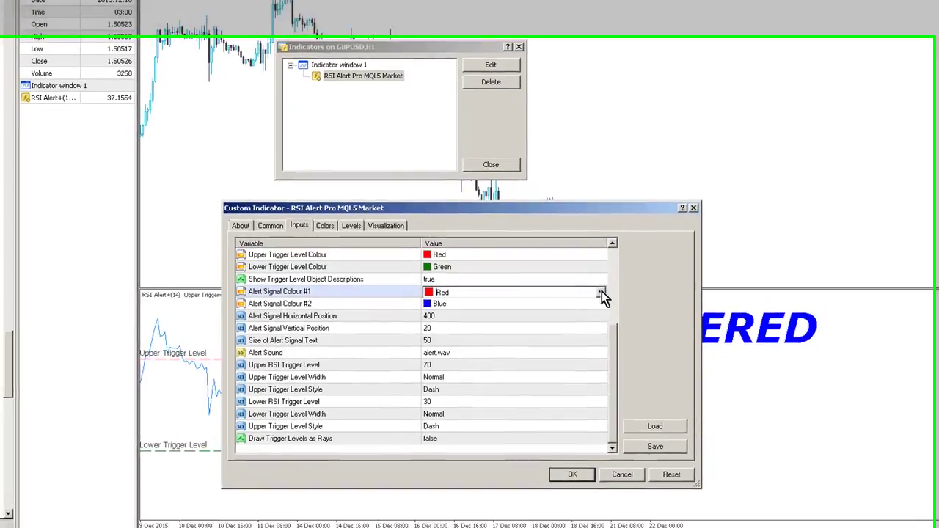
{"action": "left_click", "coordinate": [592, 332]}
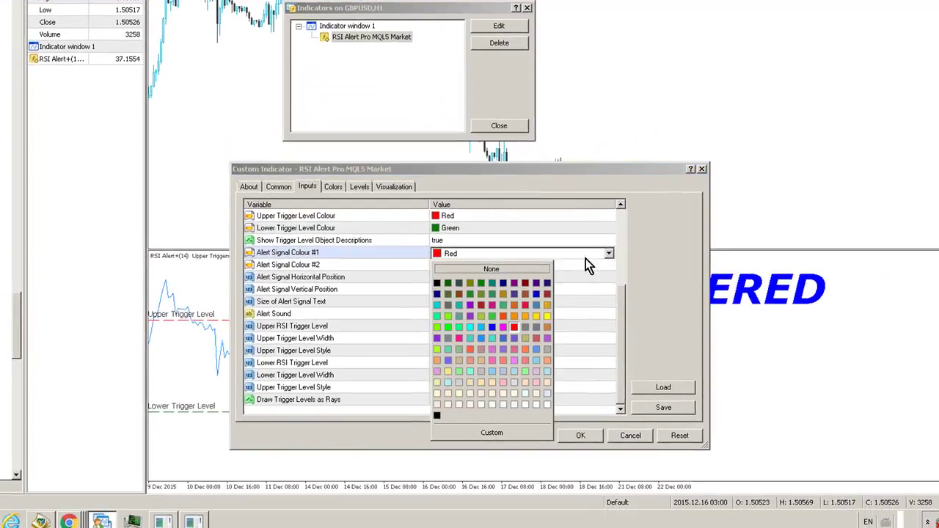
{"action": "left_click", "coordinate": [534, 308]}
Set Alert Signal Colour #2 to Yellow and apply the indicator settings.
{"action": "left_click", "coordinate": [471, 264]}
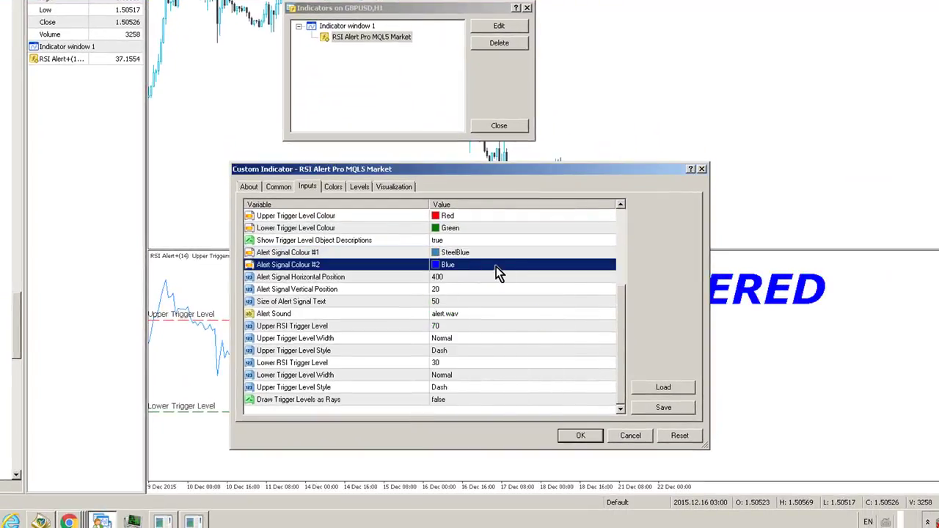
{"action": "left_click", "coordinate": [608, 267]}
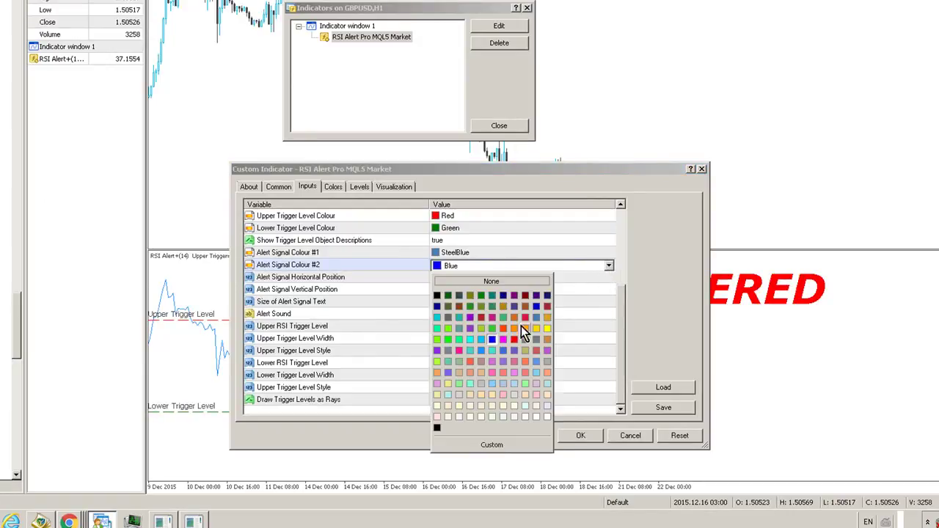
{"action": "left_click", "coordinate": [547, 328]}
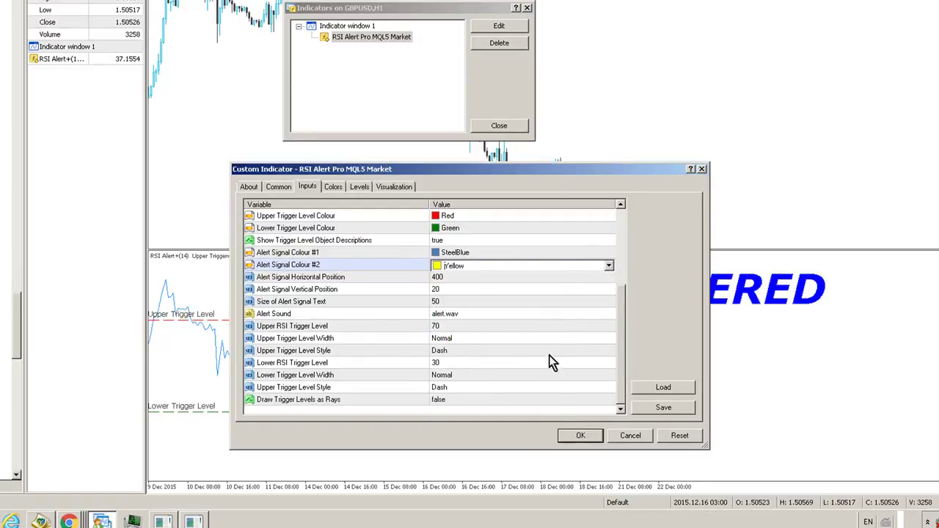
{"action": "left_click", "coordinate": [583, 437]}
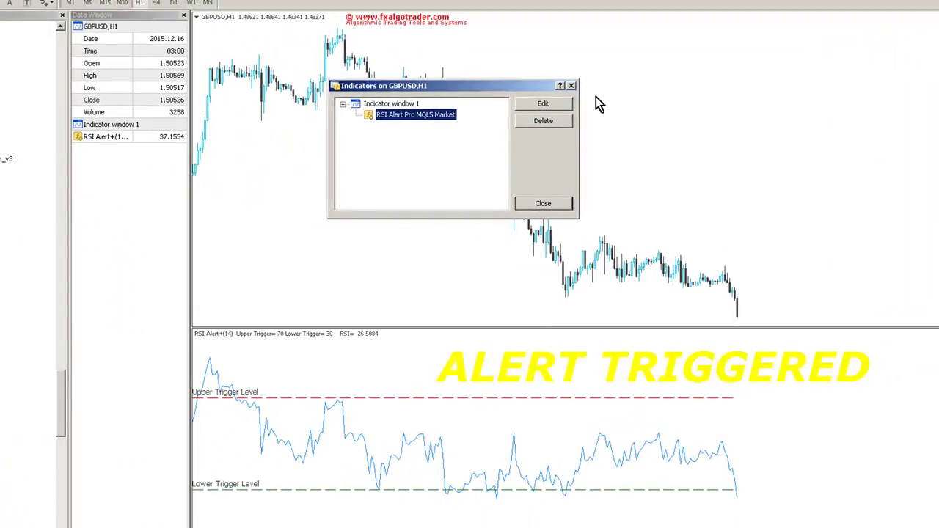
Examine the Crossover Mode options in the RSI Alert Pro MQL5 Market indicator's inputs, leaving the settings as they are.
{"action": "left_click", "coordinate": [541, 102]}
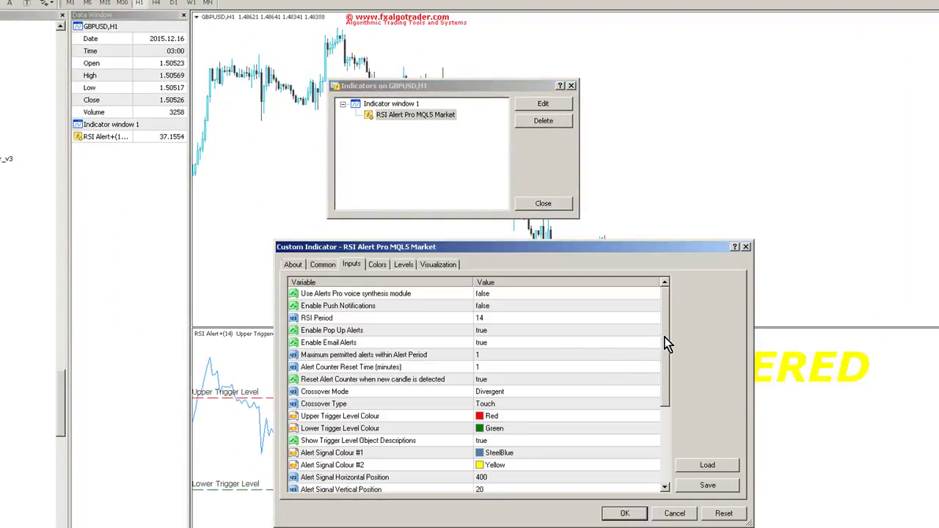
{"action": "left_click_drag", "start_coordinate": [663, 341], "coordinate": [665, 351]}
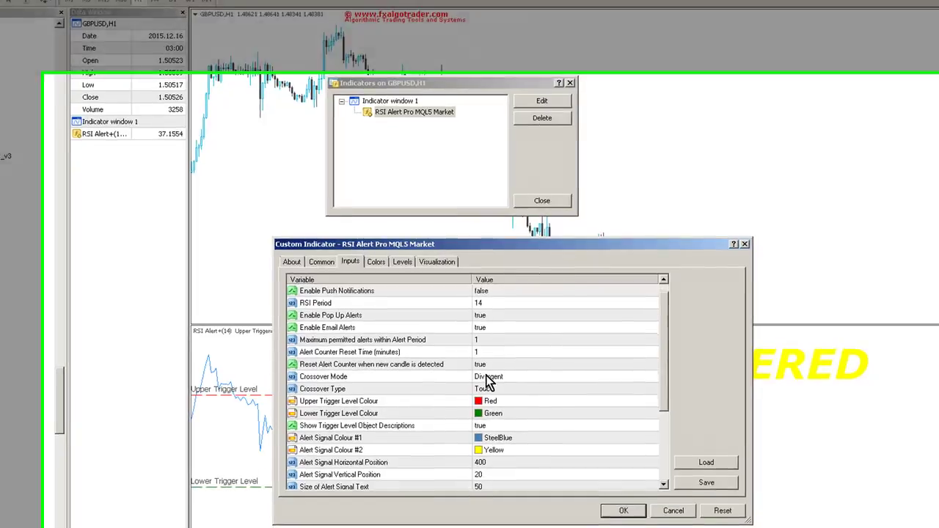
{"action": "left_click", "coordinate": [488, 378]}
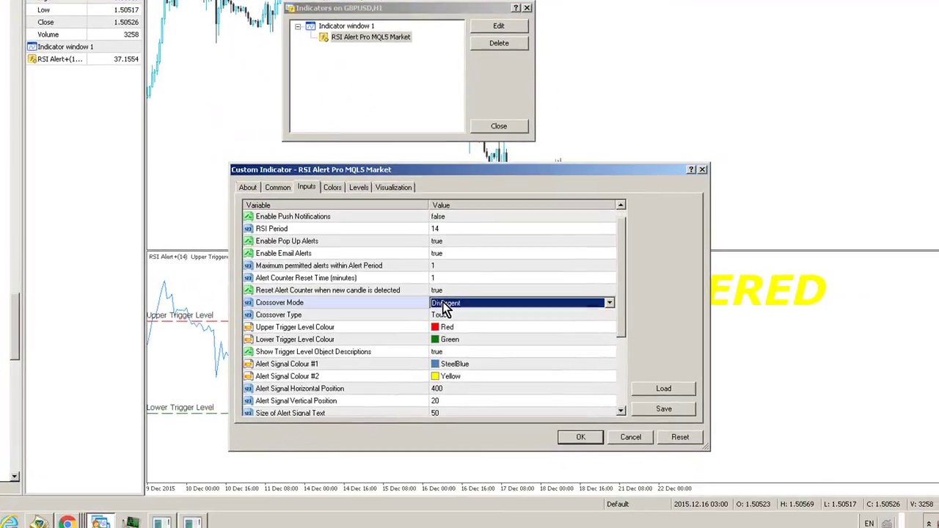
{"action": "left_click", "coordinate": [489, 378]}
{"action": "left_click", "coordinate": [445, 305]}
{"action": "left_click", "coordinate": [445, 304]}
{"action": "left_click", "coordinate": [454, 315]}
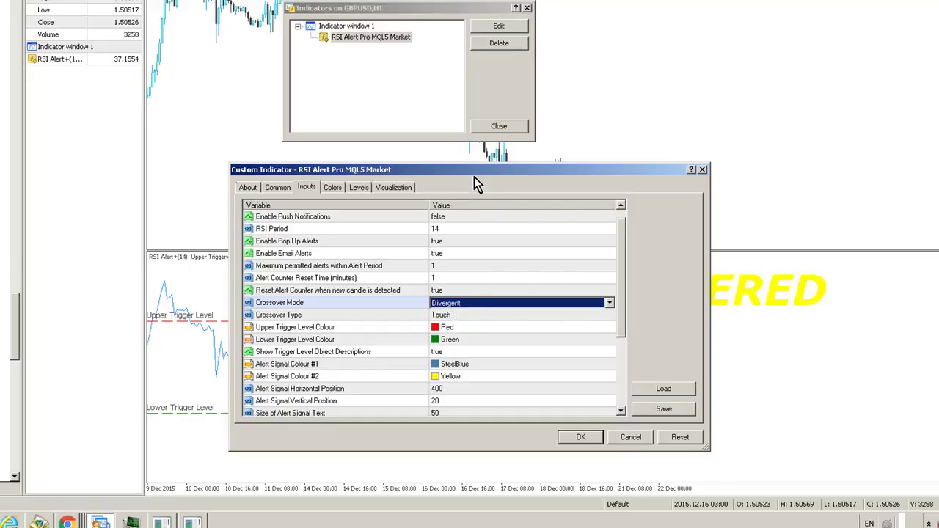
{"action": "left_click", "coordinate": [621, 438]}
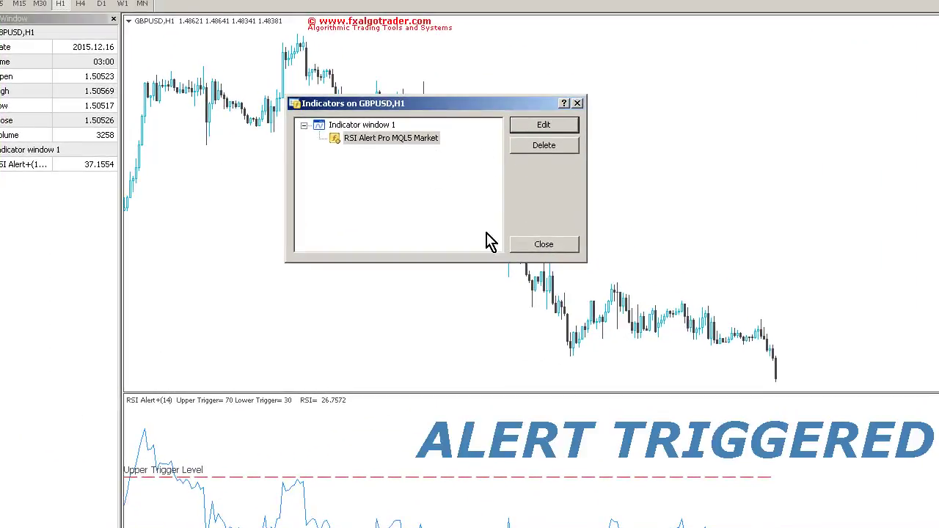
Reopen the RSI Alert Pro MQL5 Market indicator's inputs and set Crossover Type to Printed.
{"action": "left_click", "coordinate": [543, 124]}
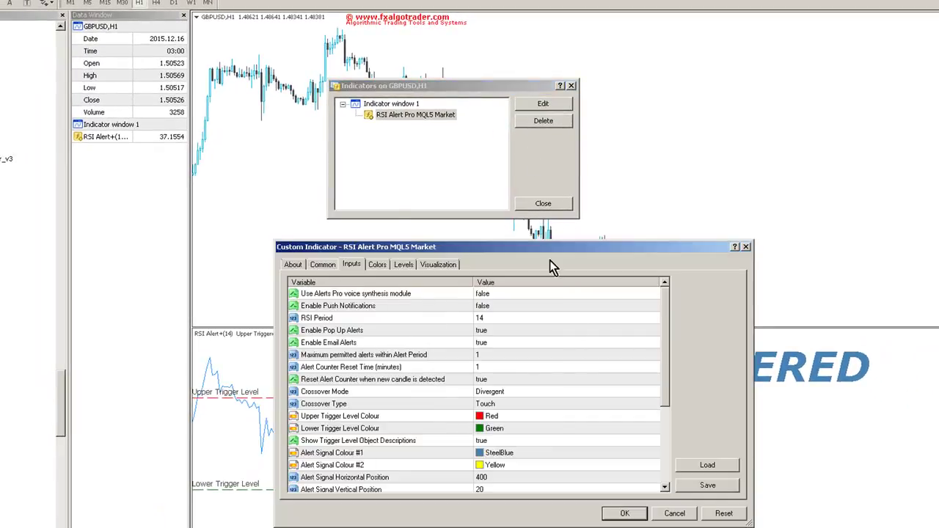
{"action": "left_click", "coordinate": [496, 408]}
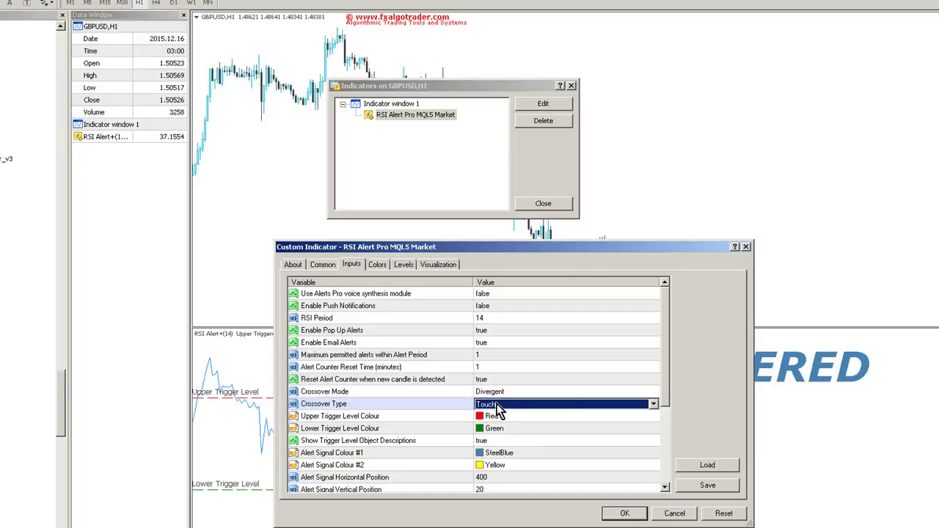
{"action": "left_click_drag", "start_coordinate": [528, 248], "coordinate": [417, 137]}
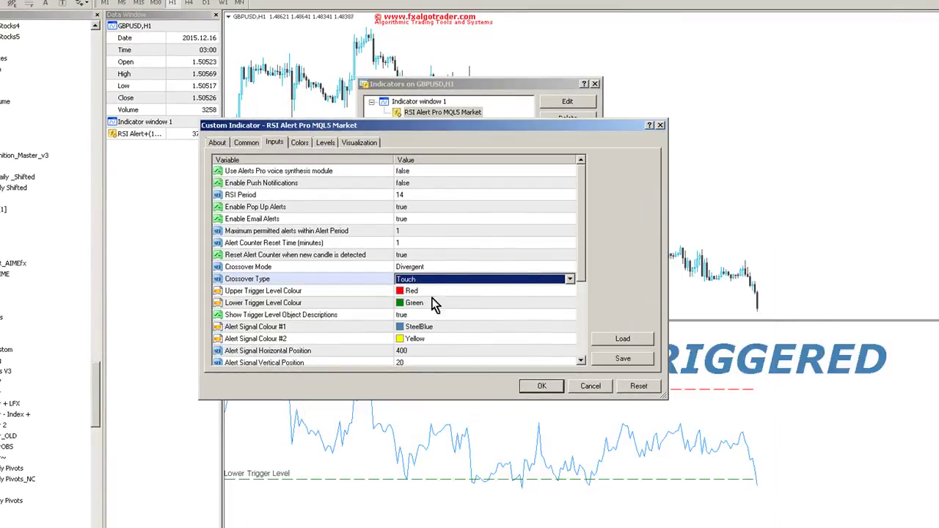
{"action": "left_click", "coordinate": [430, 281]}
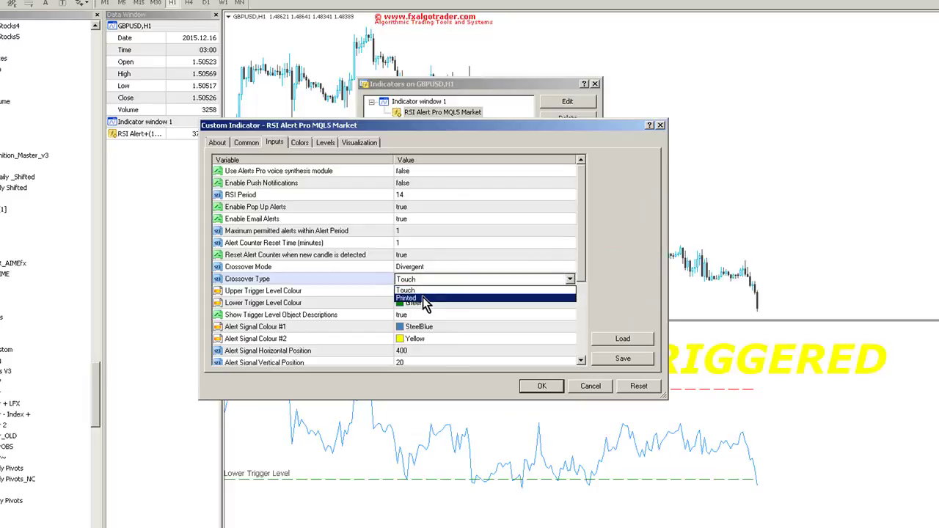
{"action": "left_click", "coordinate": [423, 297]}
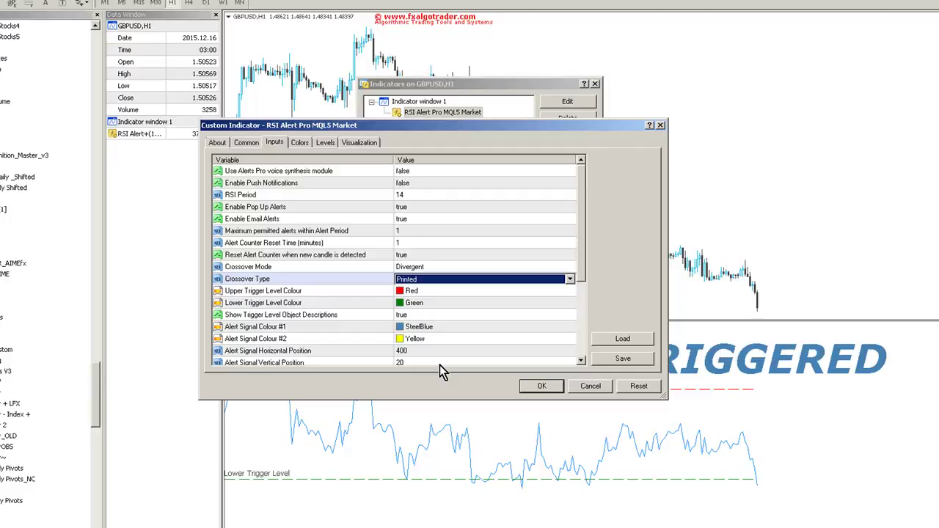
Set Show Trigger Level Object Descriptions to false and apply the indicator settings.
{"action": "left_click", "coordinate": [411, 315]}
{"action": "left_click", "coordinate": [415, 315]}
{"action": "left_click", "coordinate": [422, 325]}
{"action": "left_click", "coordinate": [522, 386]}
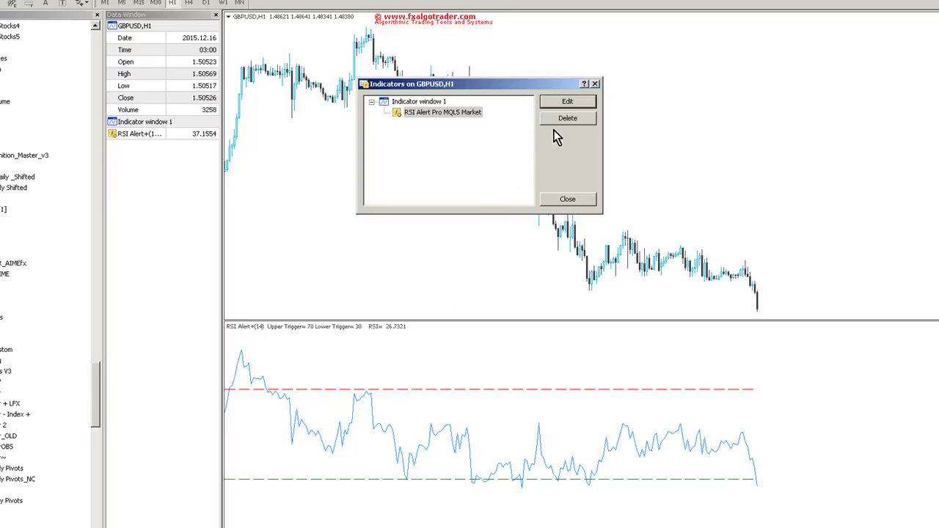
Reopen the indicator's inputs and examine the alert signal position, text size, alert sound and new-candle alert counter reset settings without changing them.
{"action": "left_click", "coordinate": [558, 104]}
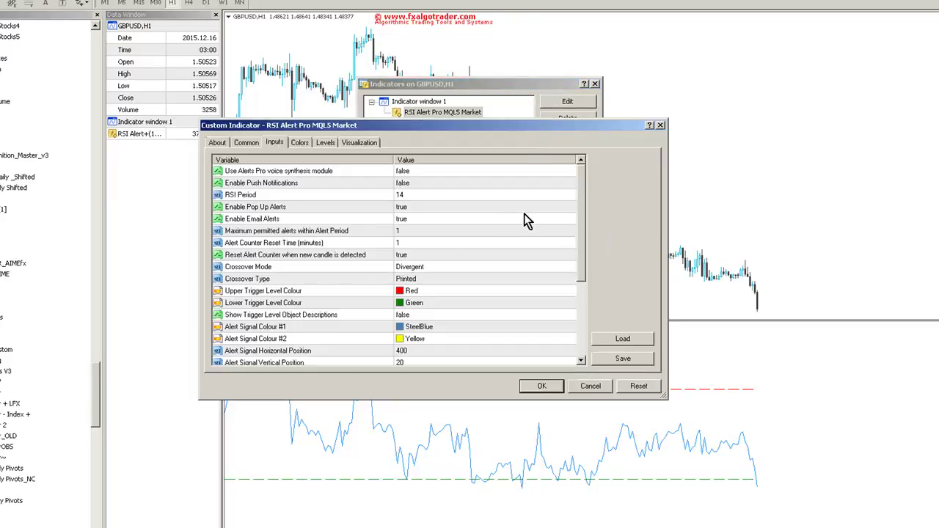
{"action": "left_click_drag", "start_coordinate": [579, 217], "coordinate": [580, 274]}
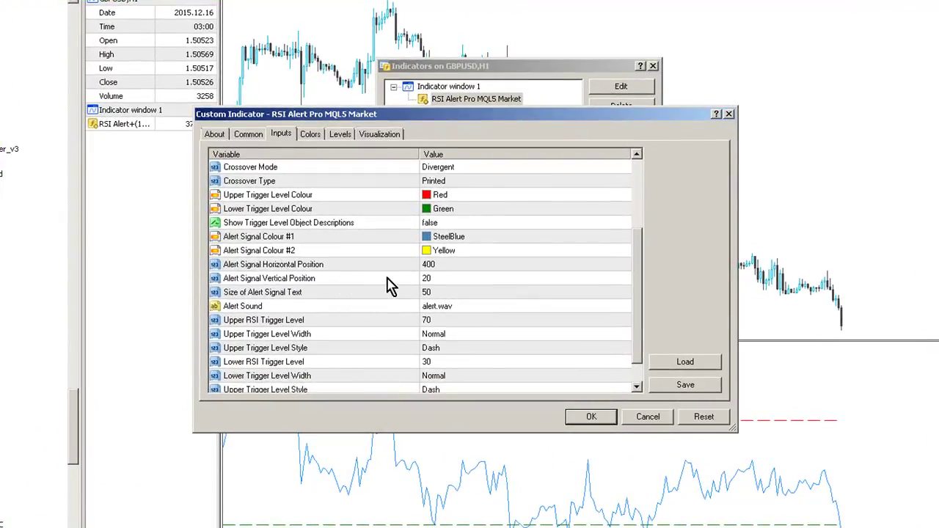
{"action": "left_click_drag", "start_coordinate": [499, 125], "coordinate": [306, 80]}
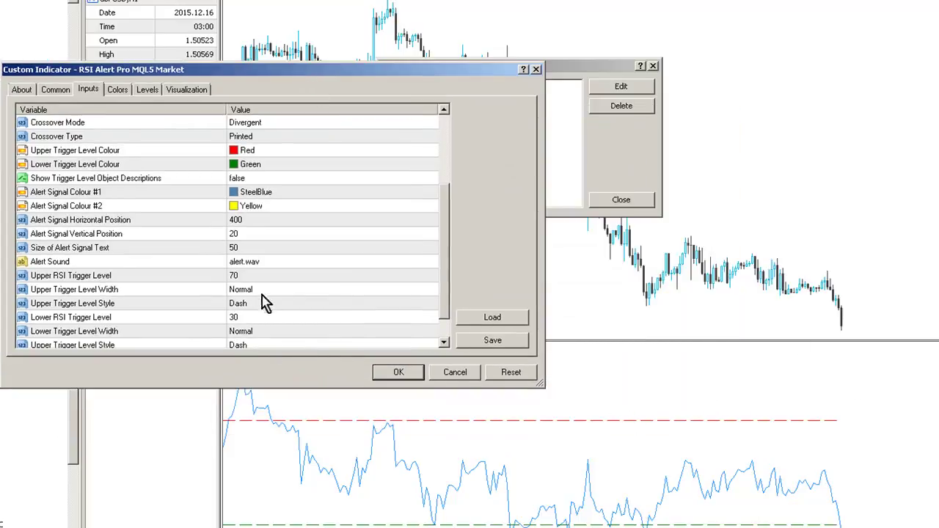
{"action": "left_click", "coordinate": [237, 221]}
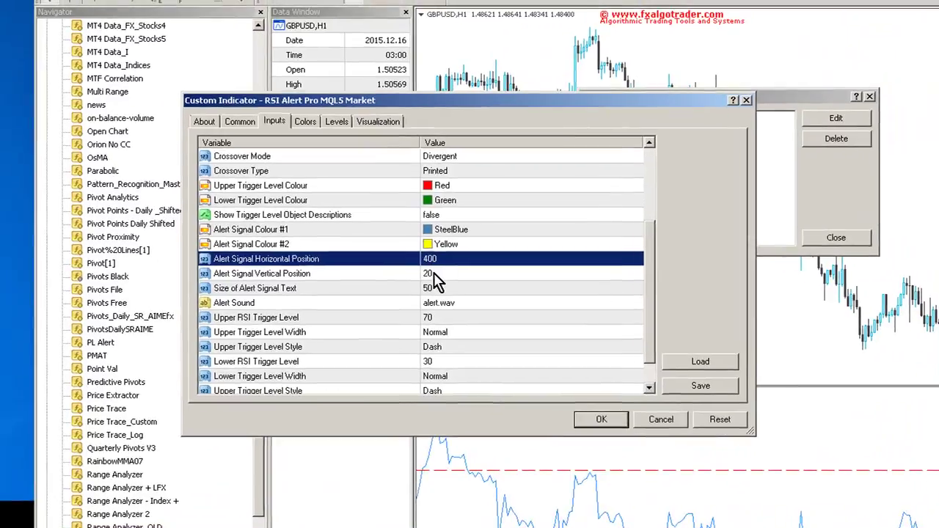
{"action": "left_click", "coordinate": [435, 276]}
{"action": "left_click", "coordinate": [434, 289]}
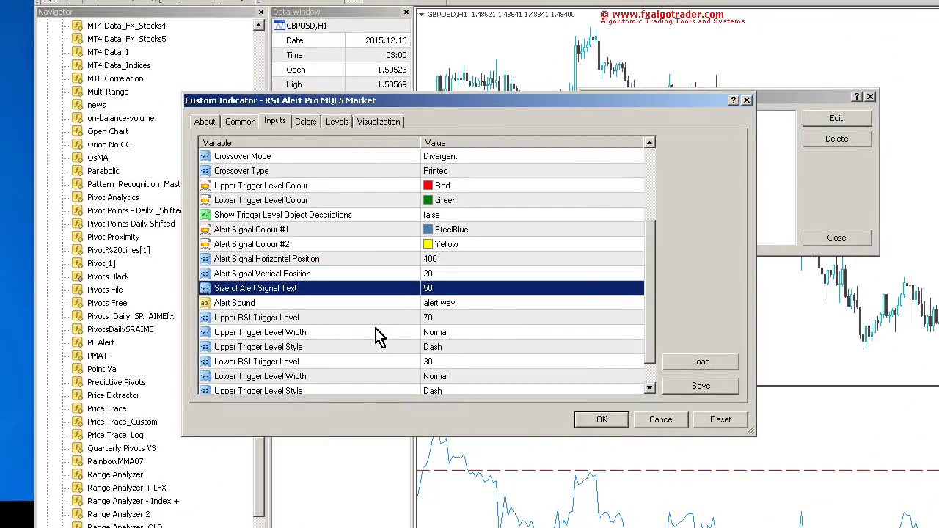
{"action": "left_click", "coordinate": [444, 305]}
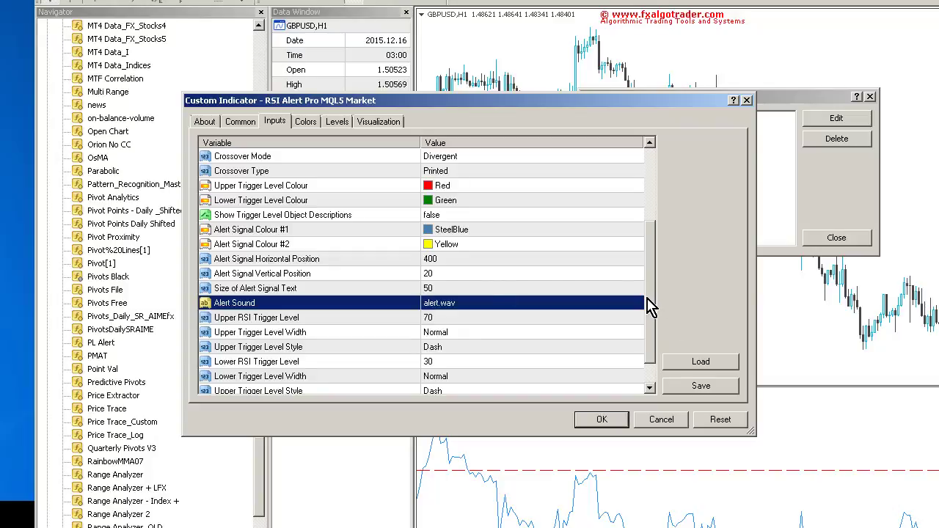
{"action": "left_click_drag", "start_coordinate": [653, 302], "coordinate": [655, 199]}
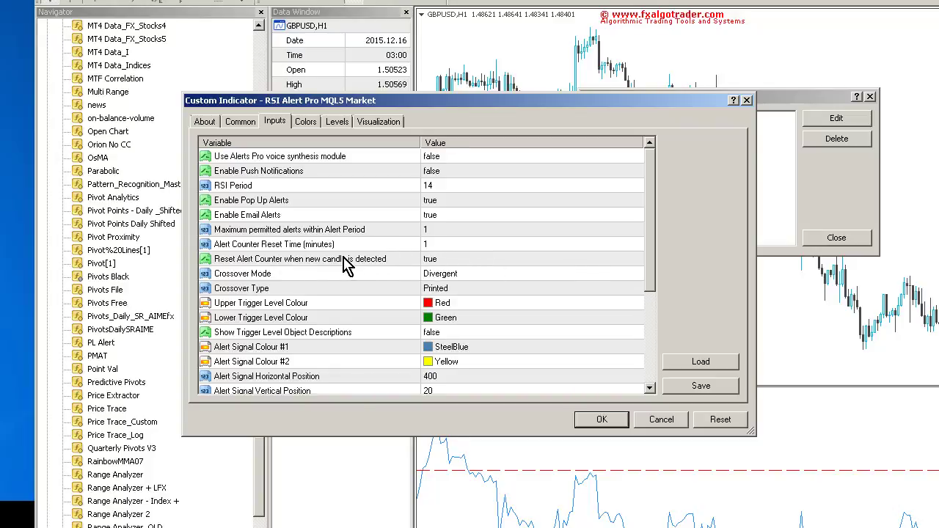
{"action": "left_click", "coordinate": [442, 265]}
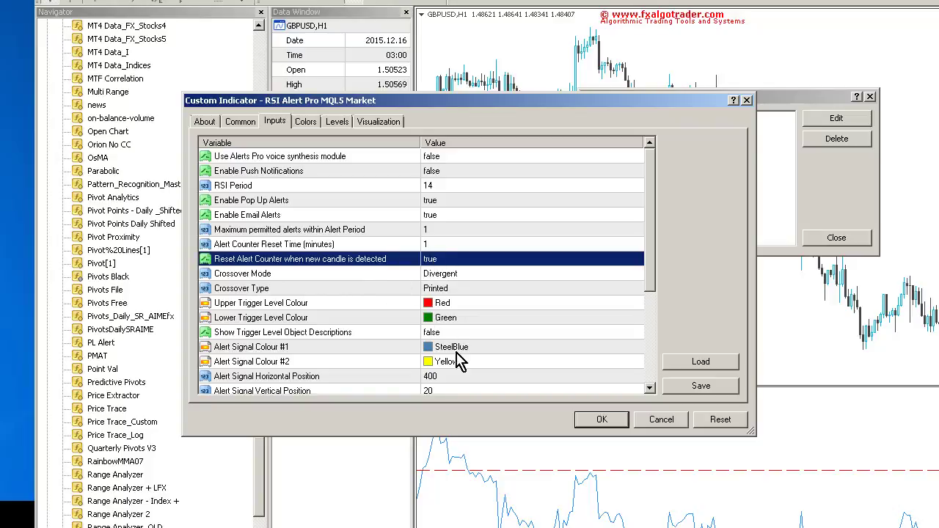